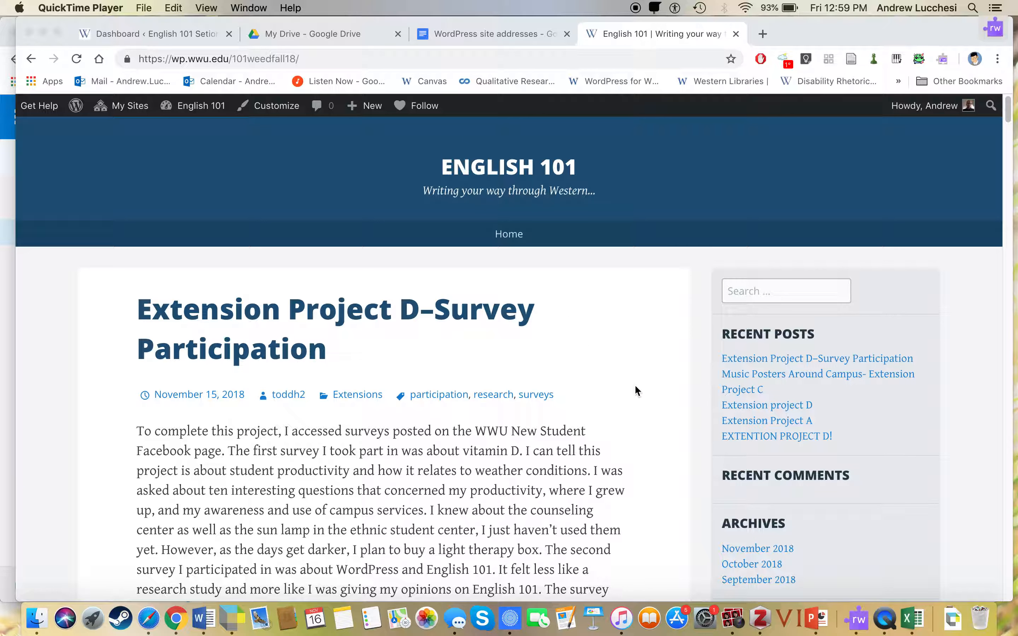
Step: Look over the English 101 home page, including the latest post and the sidebar with recent posts, archives and categories
{"action": "scroll", "coordinate": [637, 394], "scroll_direction": "down", "scroll_amount": 4}
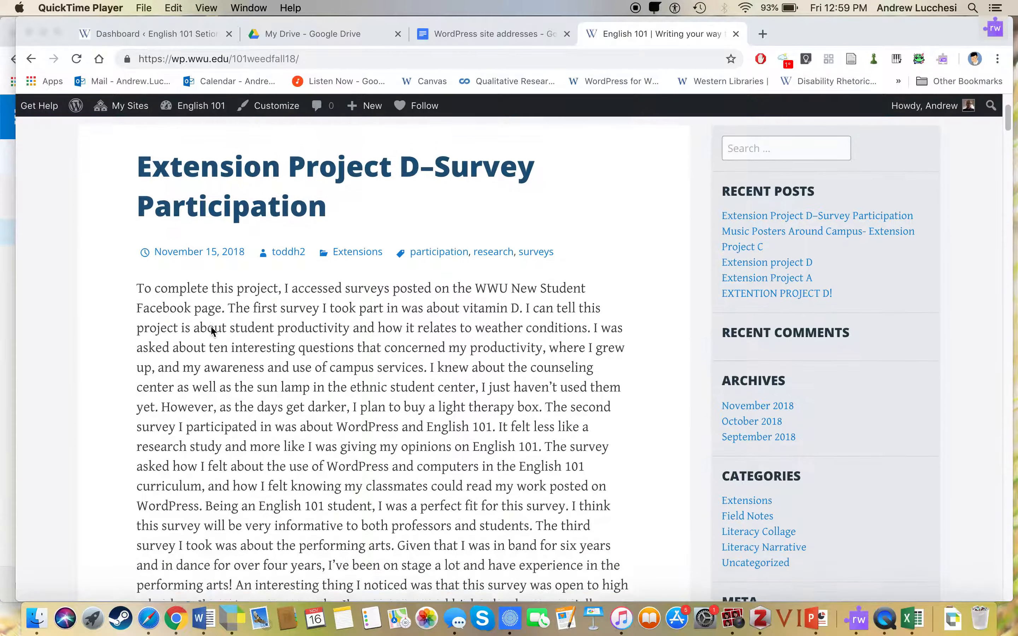
{"action": "scroll", "coordinate": [672, 387], "scroll_direction": "up", "scroll_amount": 4}
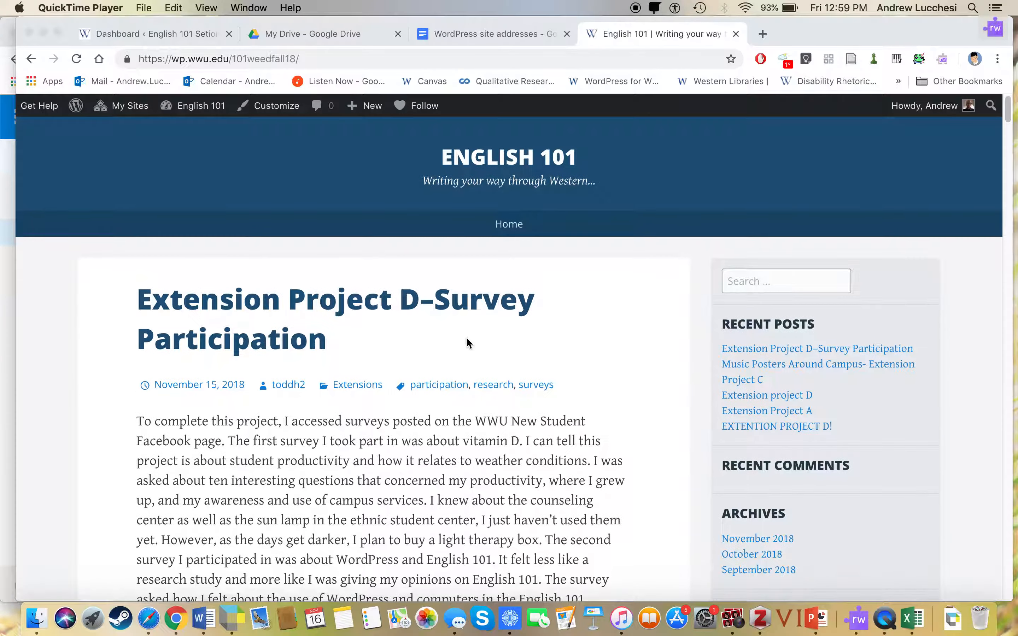
{"action": "scroll", "coordinate": [755, 505], "scroll_direction": "down", "scroll_amount": 8}
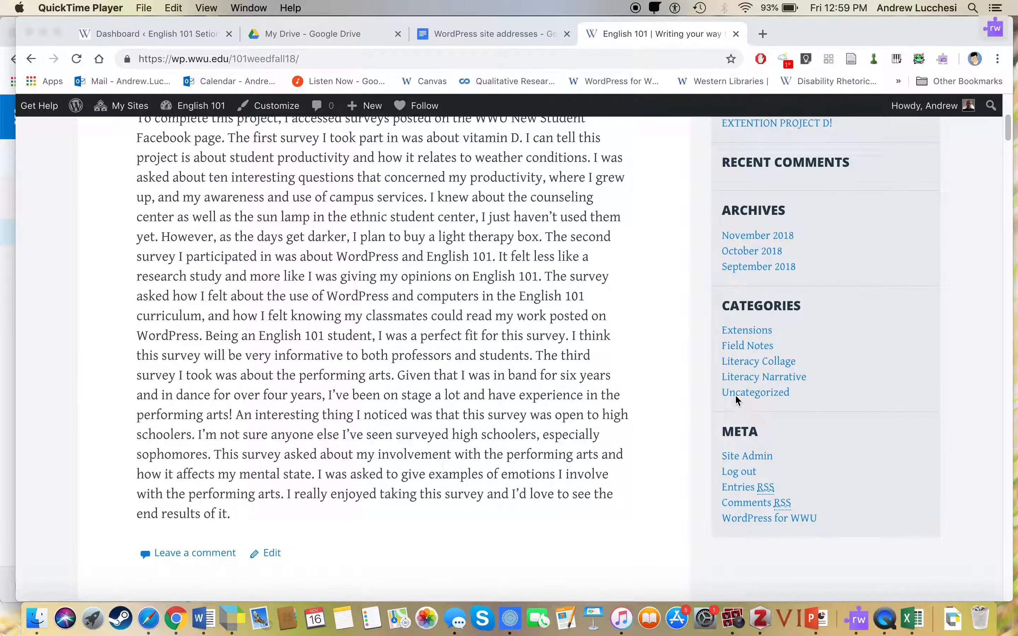
{"action": "scroll", "coordinate": [657, 320], "scroll_direction": "up", "scroll_amount": 8}
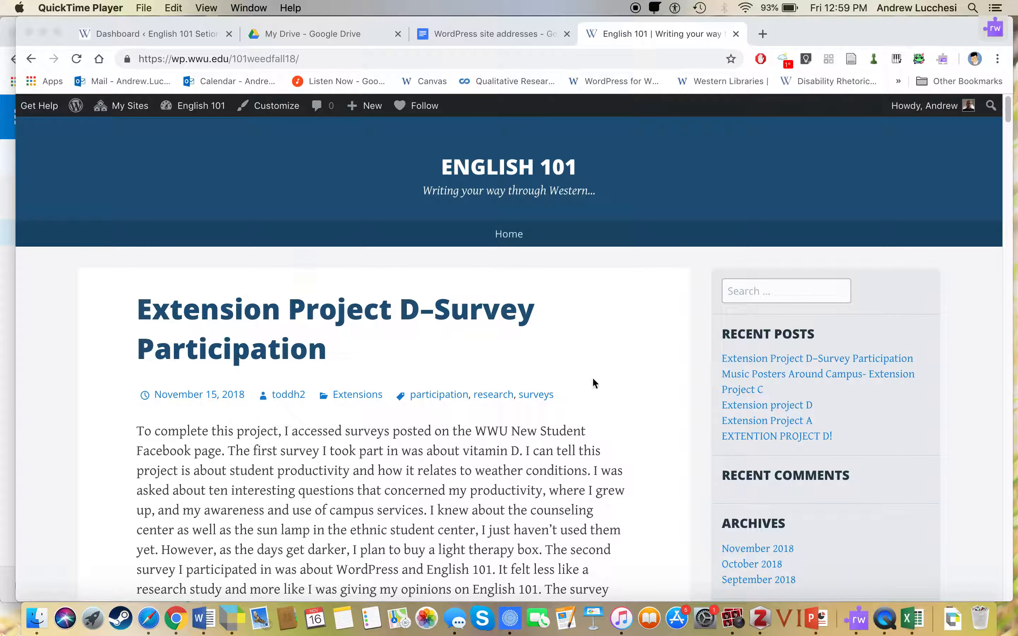
{"action": "left_click", "coordinate": [600, 380]}
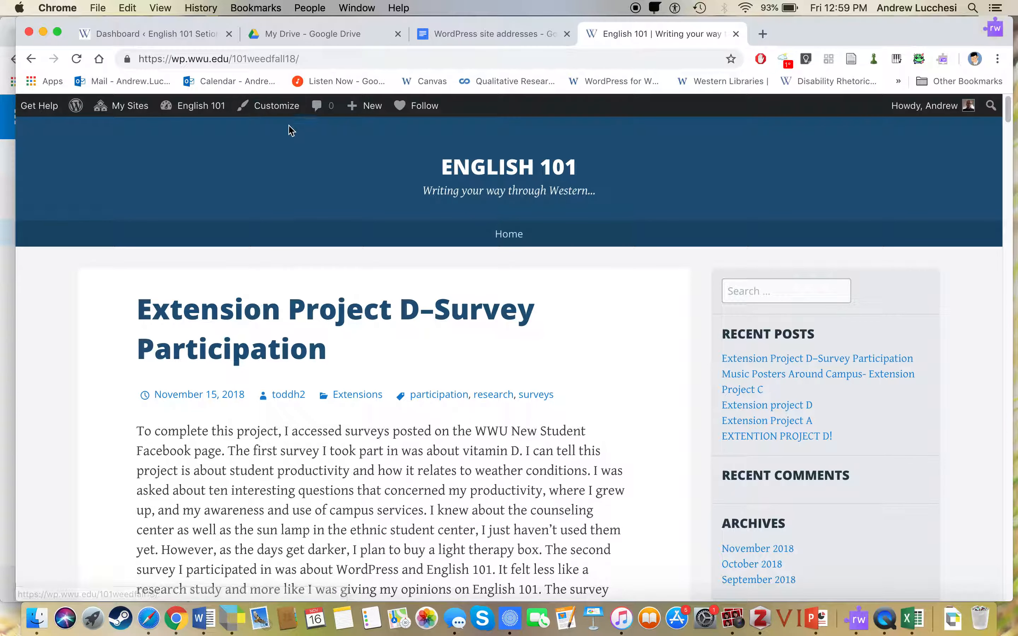
Step: Open the English 101 site's dashboard and view its list of post categories
{"action": "mouse_move", "coordinate": [212, 111]}
{"action": "left_click", "coordinate": [206, 135]}
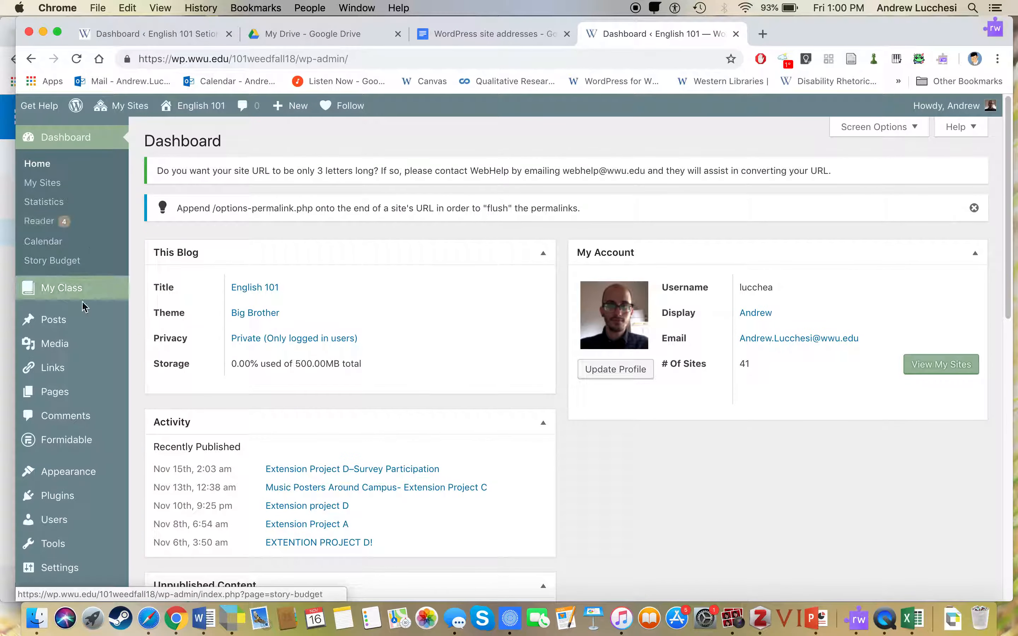
{"action": "mouse_move", "coordinate": [82, 310]}
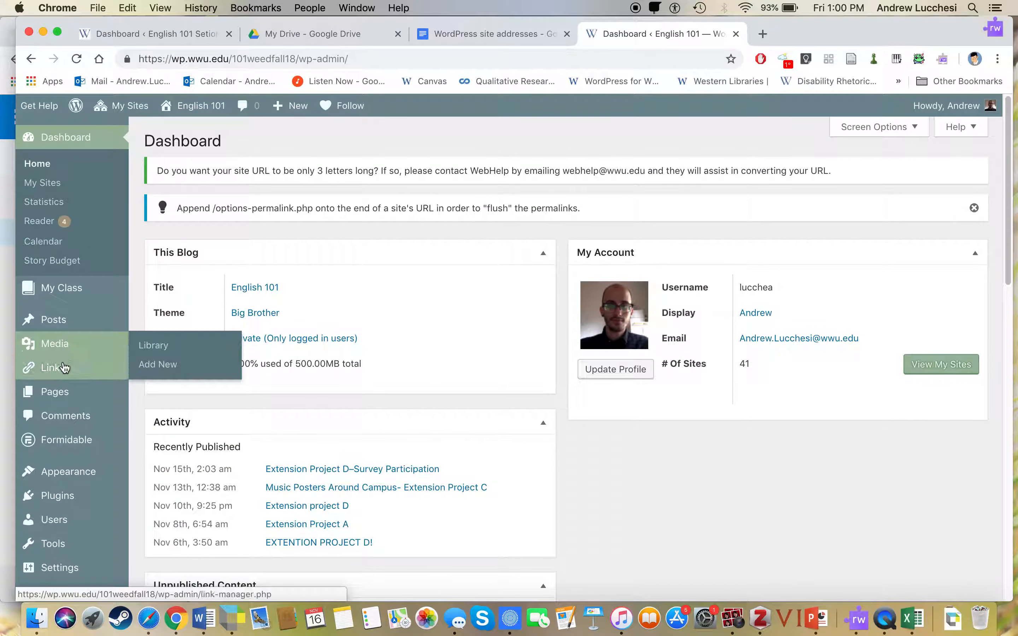
{"action": "mouse_move", "coordinate": [57, 320]}
{"action": "left_click", "coordinate": [162, 360]}
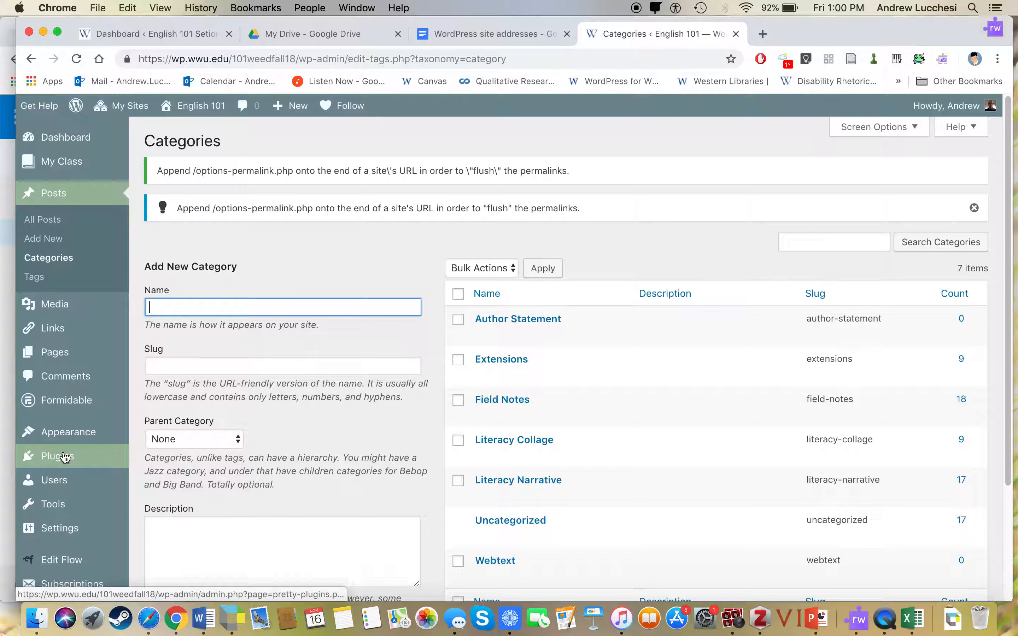
Step: Open the menu editor among the site's appearance settings
{"action": "scroll", "coordinate": [67, 455], "scroll_direction": "down", "scroll_amount": 3}
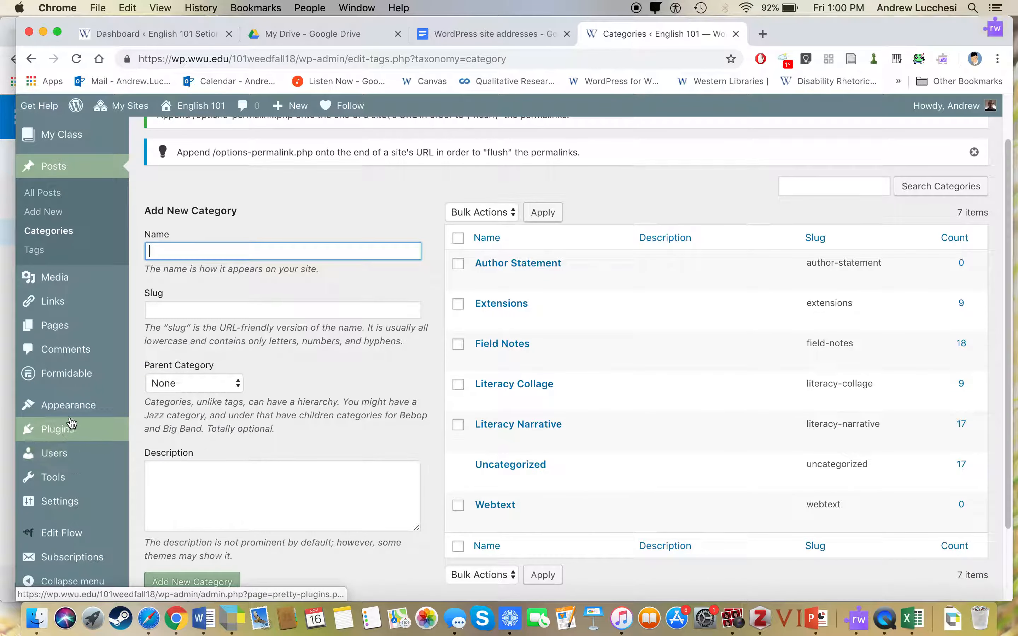
{"action": "mouse_move", "coordinate": [73, 411]}
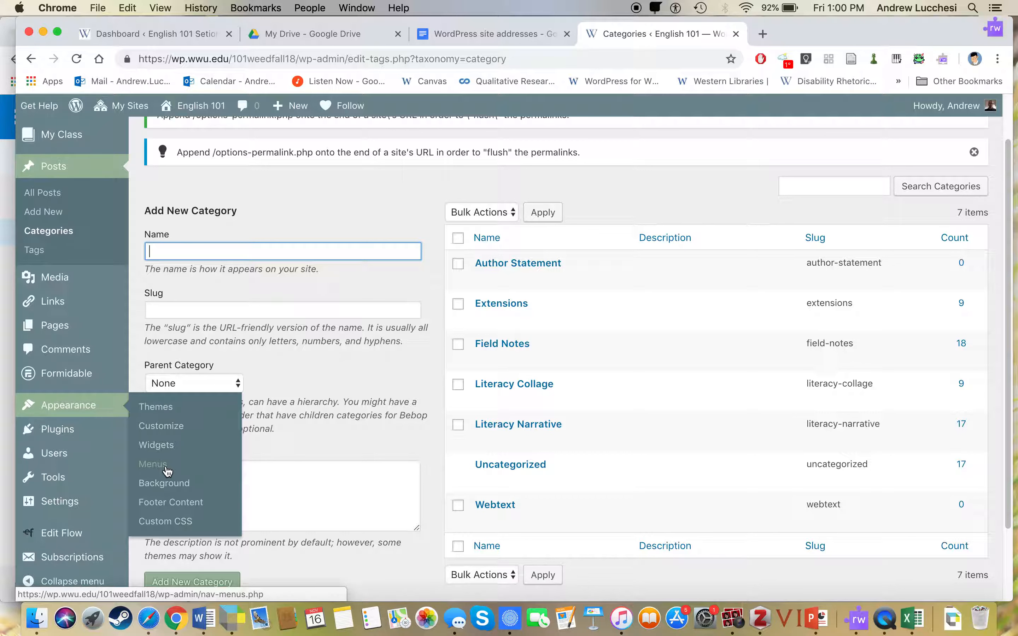
{"action": "left_click", "coordinate": [188, 467]}
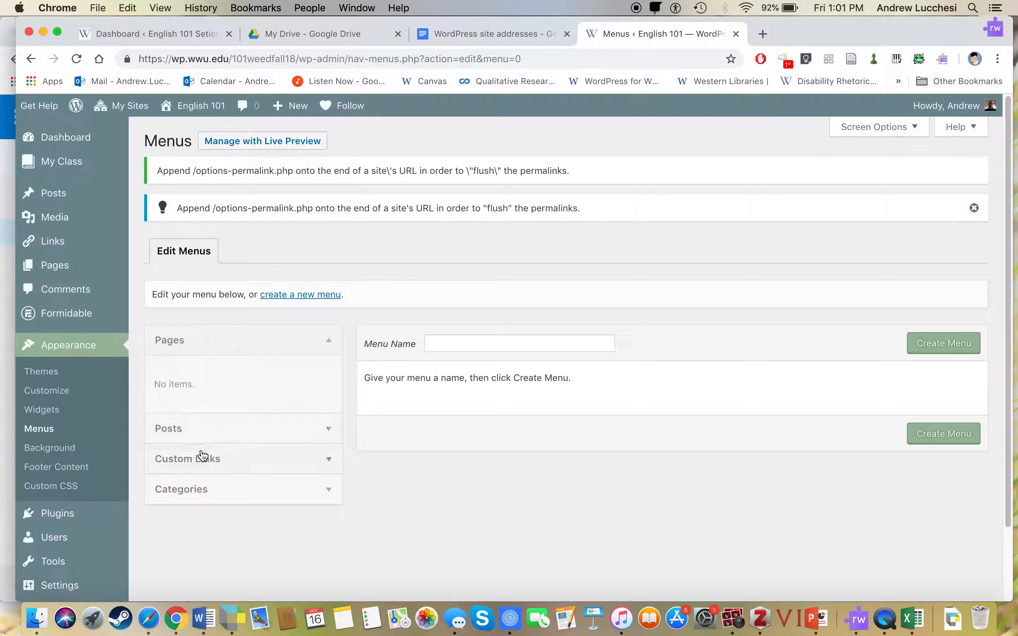
Step: Look through the recent posts and the custom link fields available as sources for menu items
{"action": "left_click", "coordinate": [319, 436]}
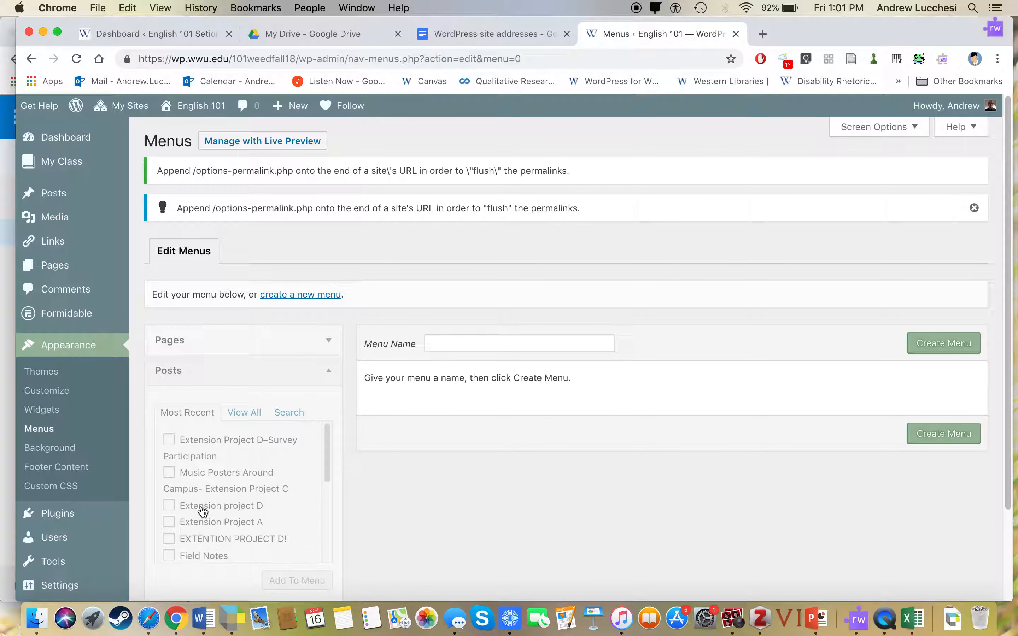
{"action": "scroll", "coordinate": [206, 511], "scroll_direction": "down", "scroll_amount": 3}
{"action": "scroll", "coordinate": [205, 513], "scroll_direction": "down", "scroll_amount": 3}
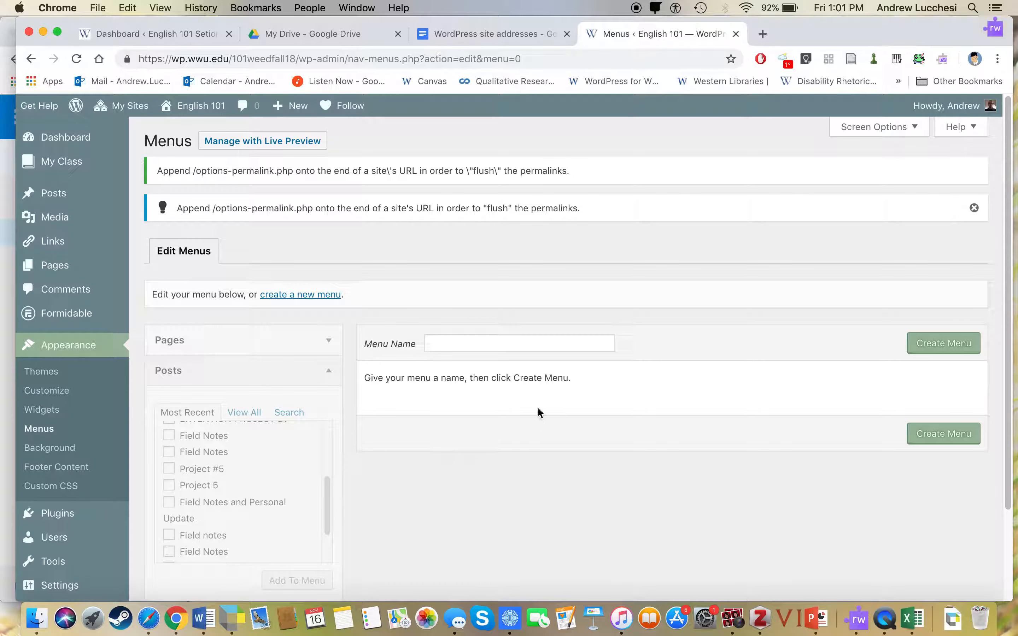
{"action": "scroll", "coordinate": [348, 495], "scroll_direction": "down", "scroll_amount": 5}
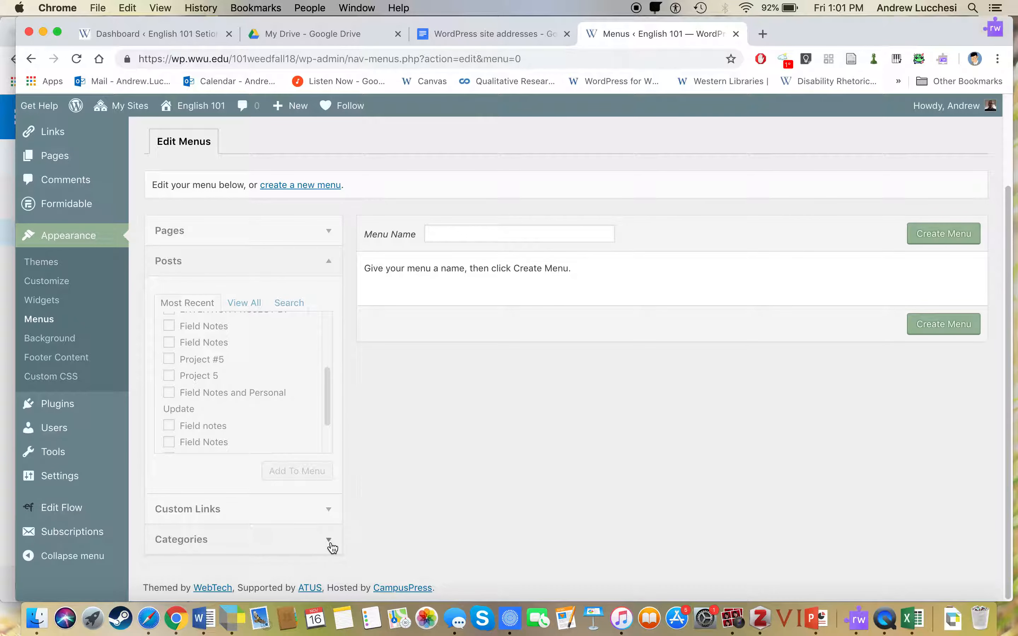
{"action": "left_click", "coordinate": [330, 510]}
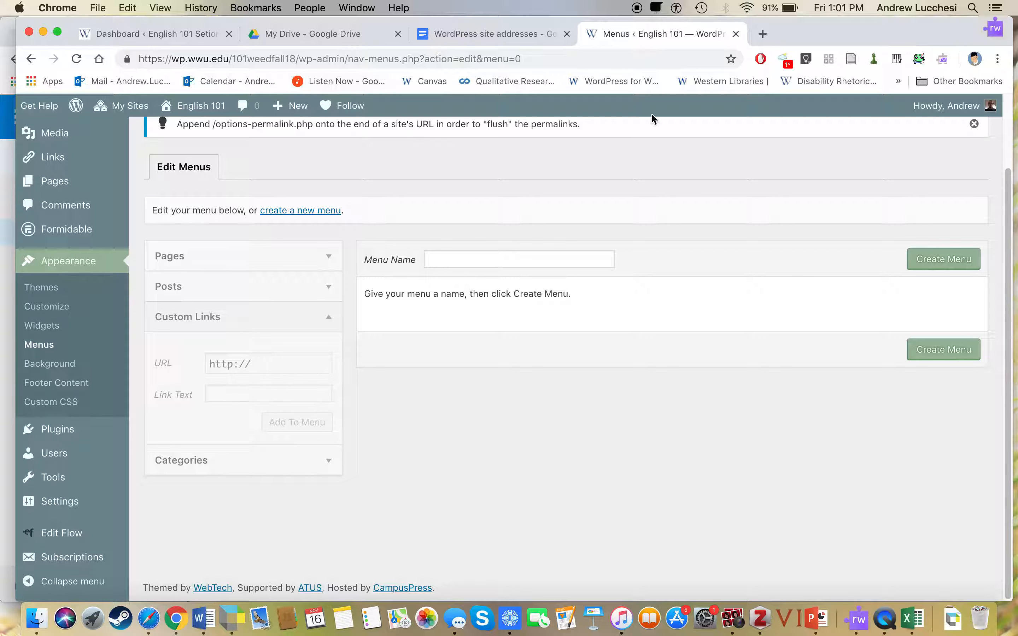
Step: Select Author Statement, Webtext and Extensions from the full category list before a menu exists
{"action": "left_click", "coordinate": [324, 467]}
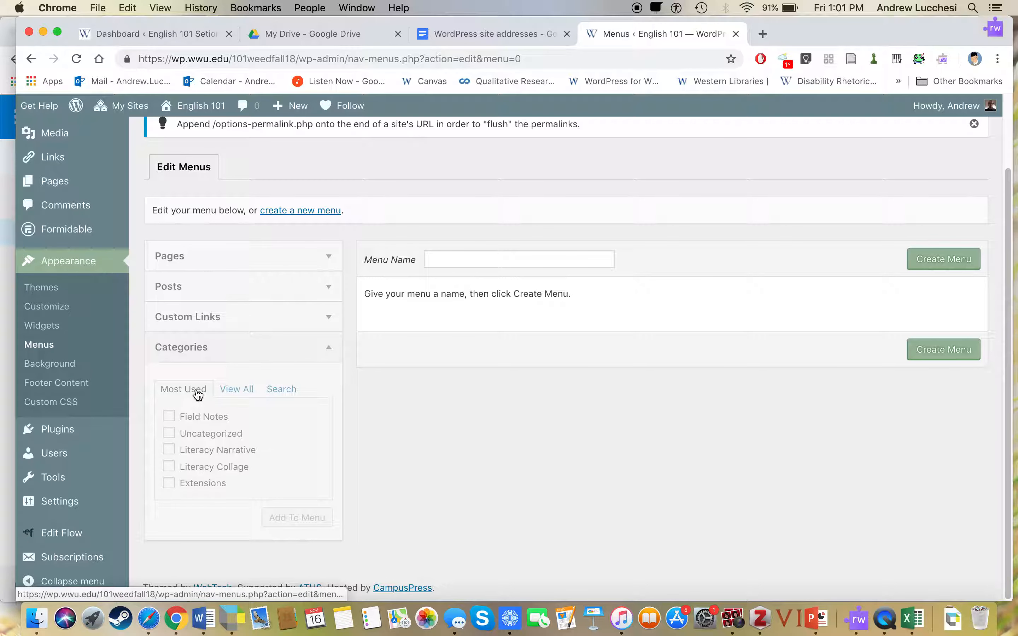
{"action": "left_click", "coordinate": [243, 391]}
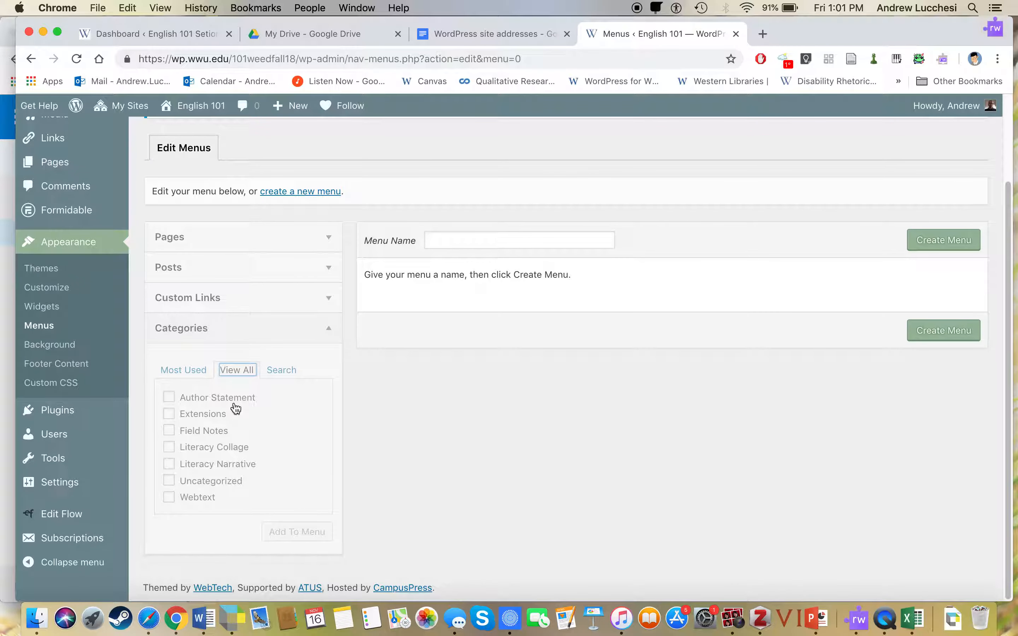
{"action": "left_click", "coordinate": [169, 399]}
{"action": "left_click", "coordinate": [169, 498]}
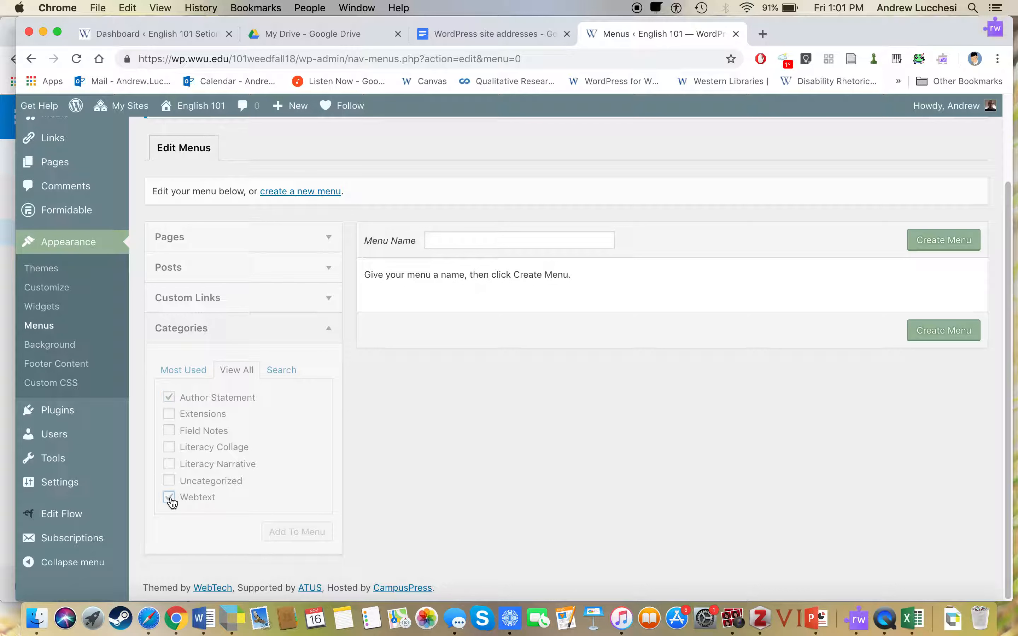
{"action": "left_click", "coordinate": [168, 417]}
Step: Create a new navigation menu named Menu 1
{"action": "left_click", "coordinate": [945, 248]}
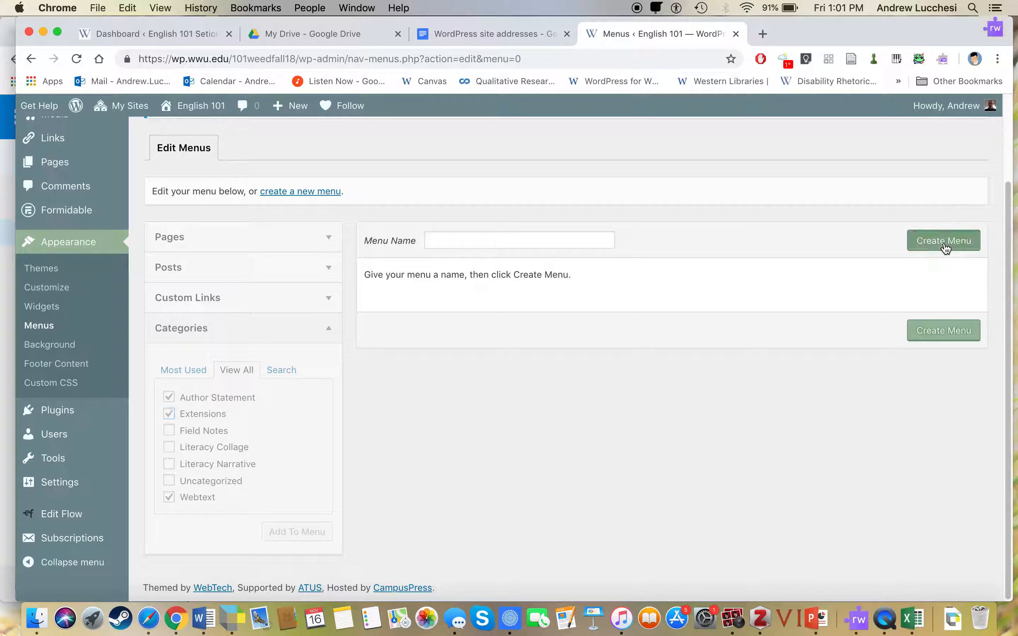
{"action": "left_click", "coordinate": [588, 243]}
{"action": "key", "text": "Down"}
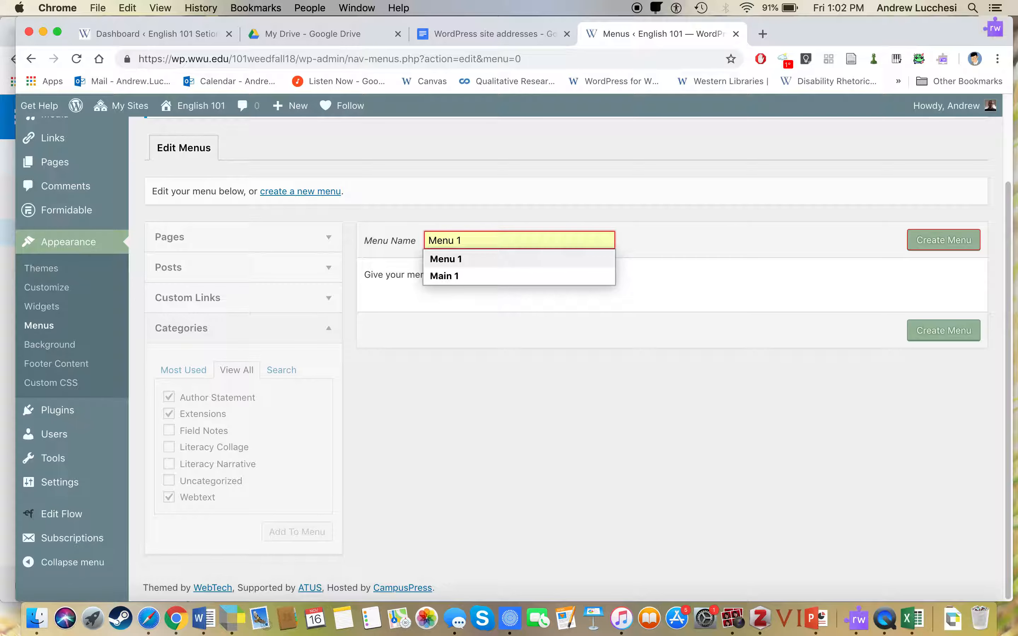
{"action": "key", "text": "Return"}
{"action": "left_click", "coordinate": [943, 239]}
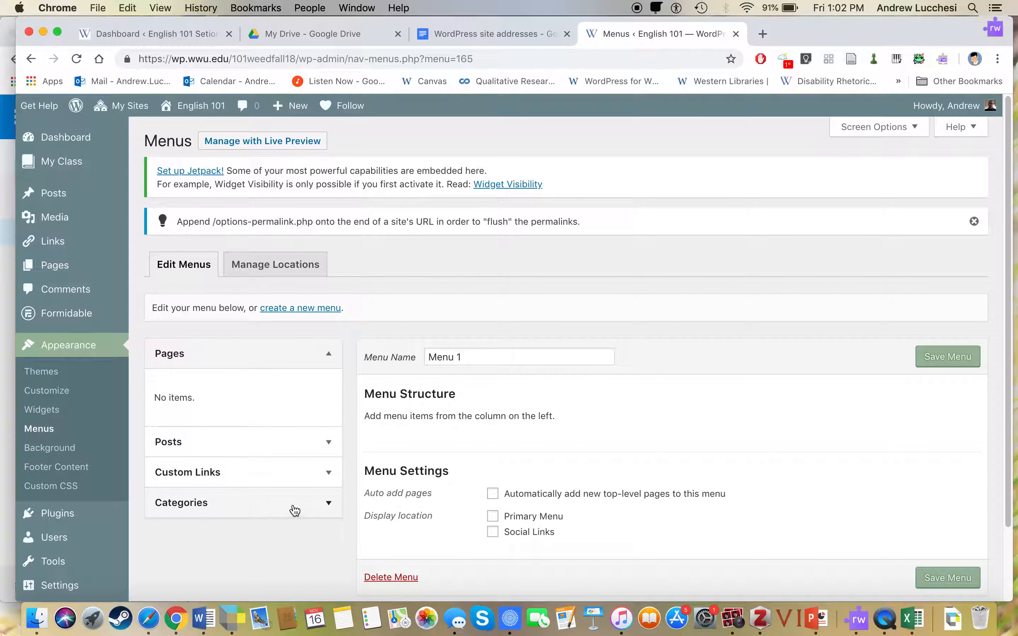
Step: Add the Webtext, Author Statement and Extensions categories from the full category list to Menu 1
{"action": "scroll", "coordinate": [311, 497], "scroll_direction": "down", "scroll_amount": 3}
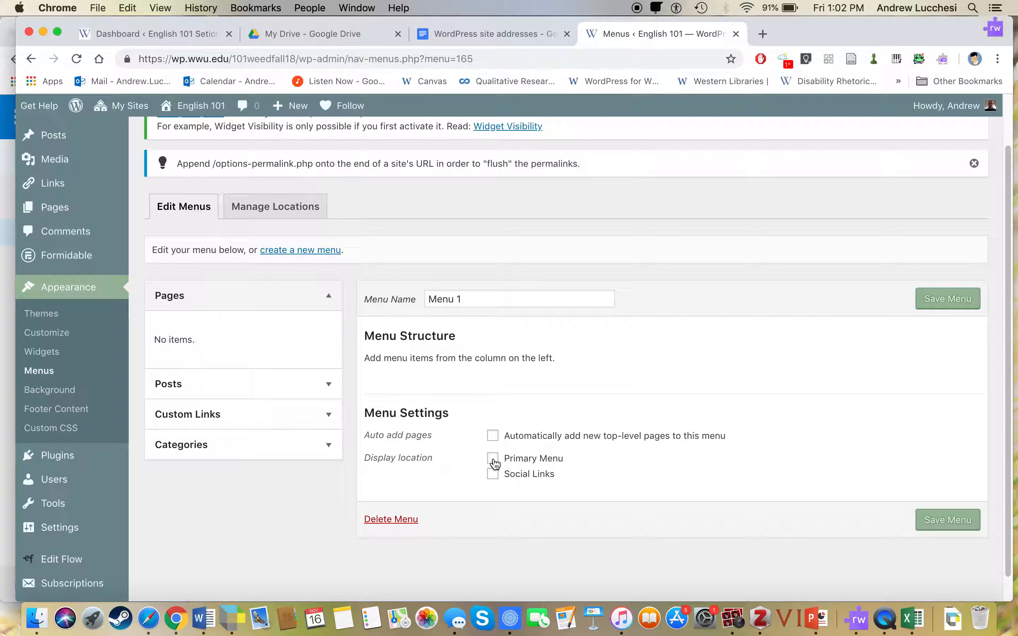
{"action": "left_click", "coordinate": [208, 444]}
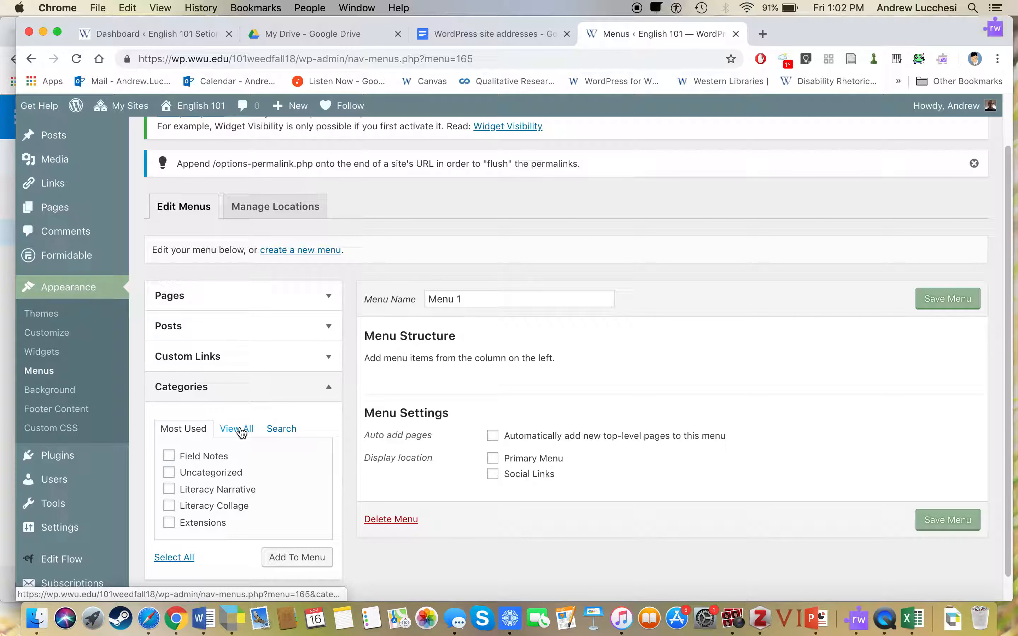
{"action": "left_click", "coordinate": [241, 430]}
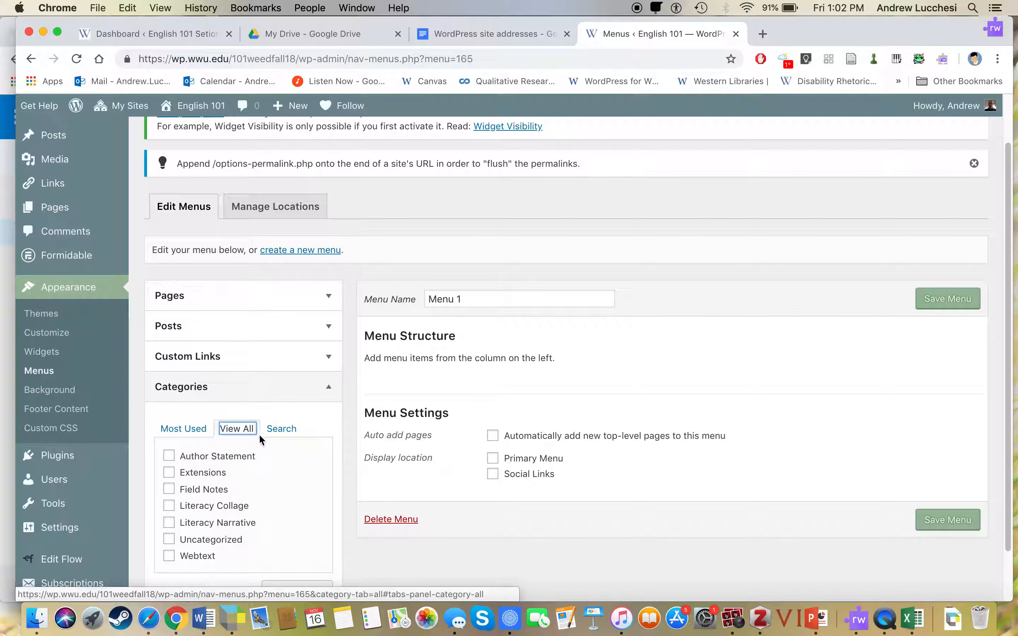
{"action": "left_click", "coordinate": [170, 557]}
{"action": "left_click", "coordinate": [170, 456]}
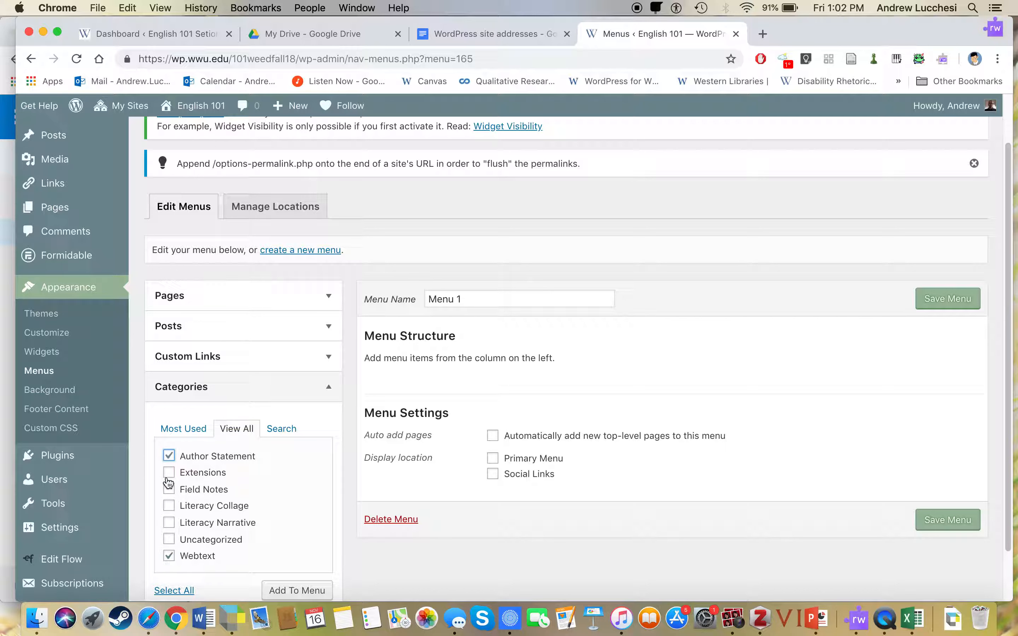
{"action": "left_click", "coordinate": [173, 474]}
{"action": "left_click", "coordinate": [300, 593]}
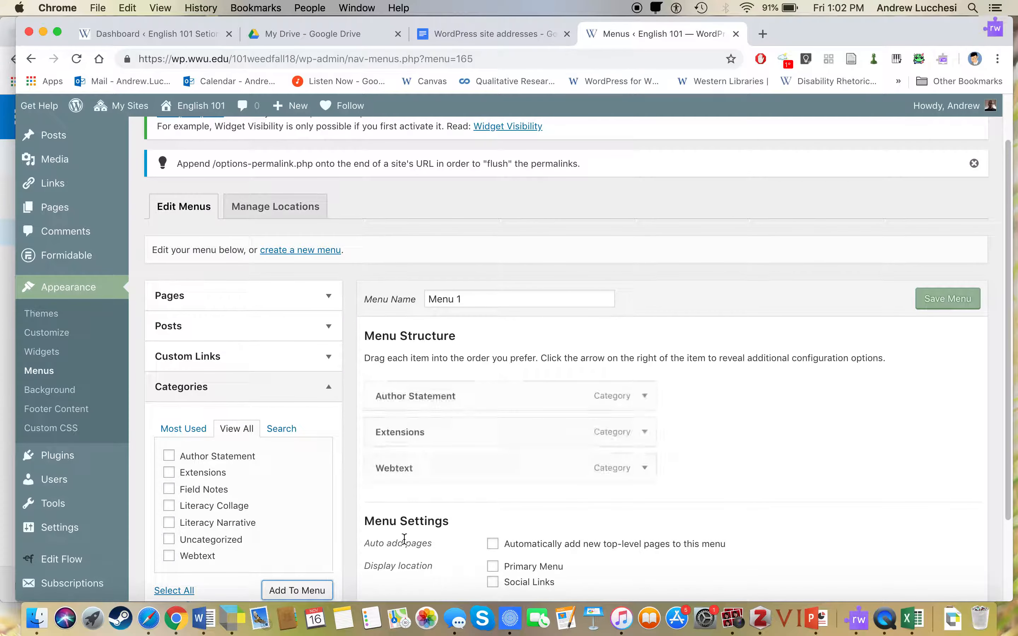
Step: Move the Webtext item to the start of the menu structure and change its navigation label to Webtext Archive
{"action": "scroll", "coordinate": [553, 523], "scroll_direction": "down", "scroll_amount": 2}
{"action": "left_click_drag", "start_coordinate": [552, 428], "coordinate": [545, 356]}
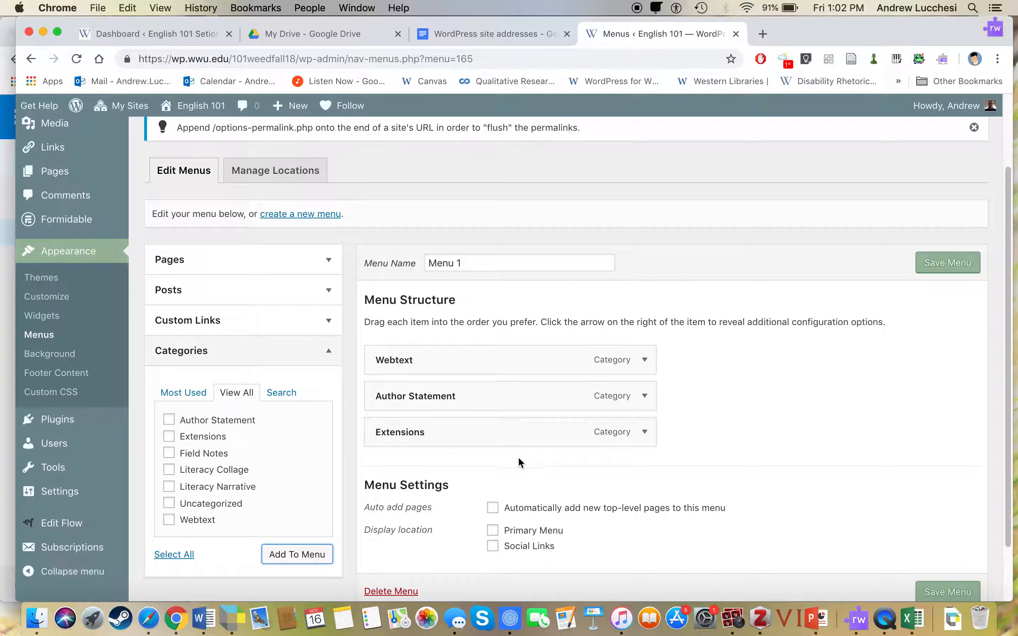
{"action": "left_click", "coordinate": [643, 361]}
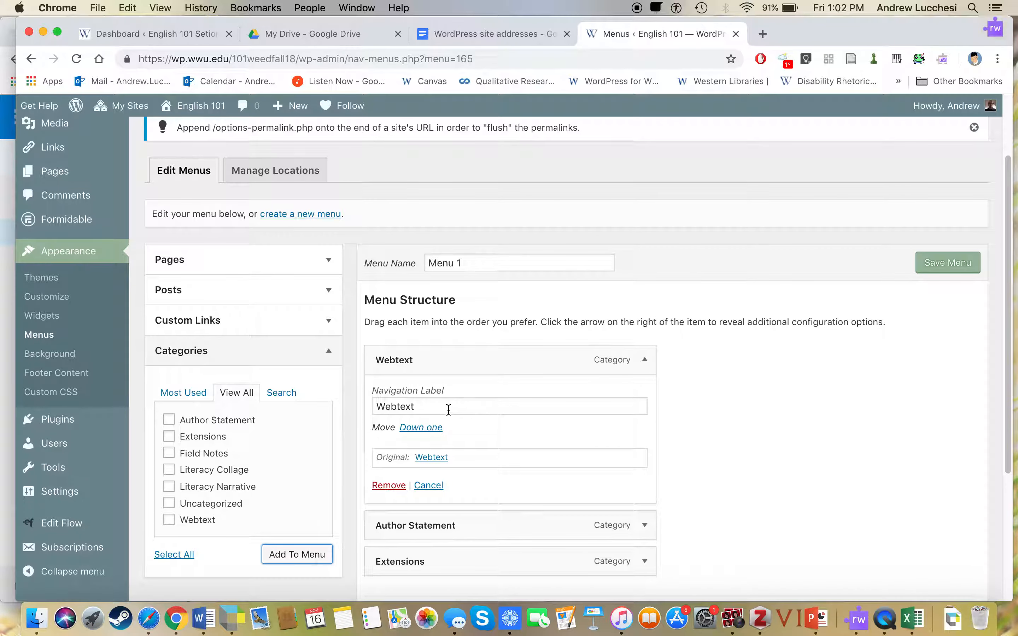
{"action": "left_click", "coordinate": [445, 406]}
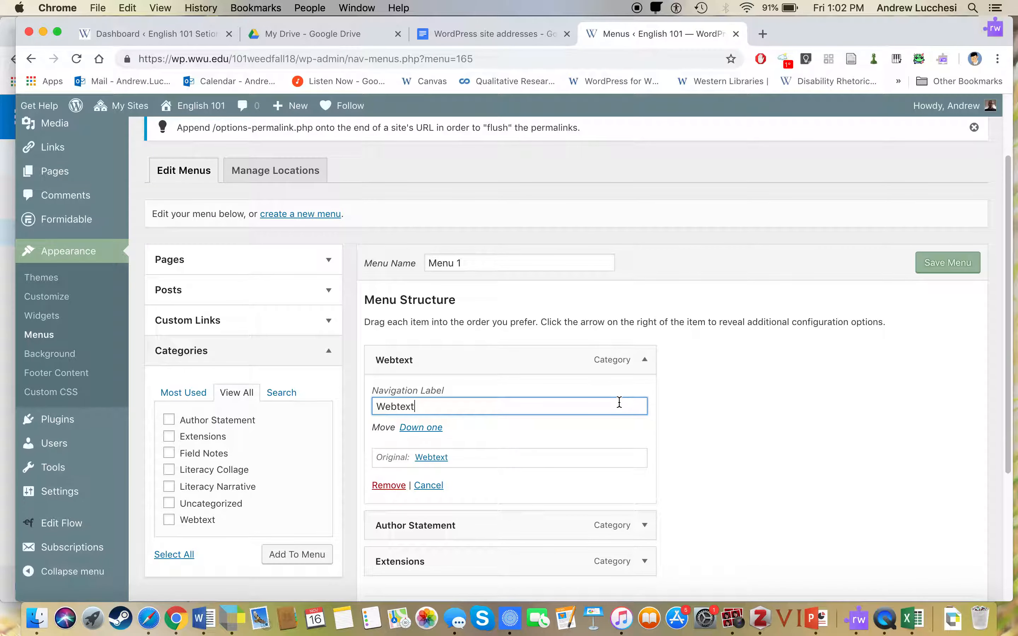
{"action": "type", "text": "Archive"}
{"action": "left_click", "coordinate": [739, 401]}
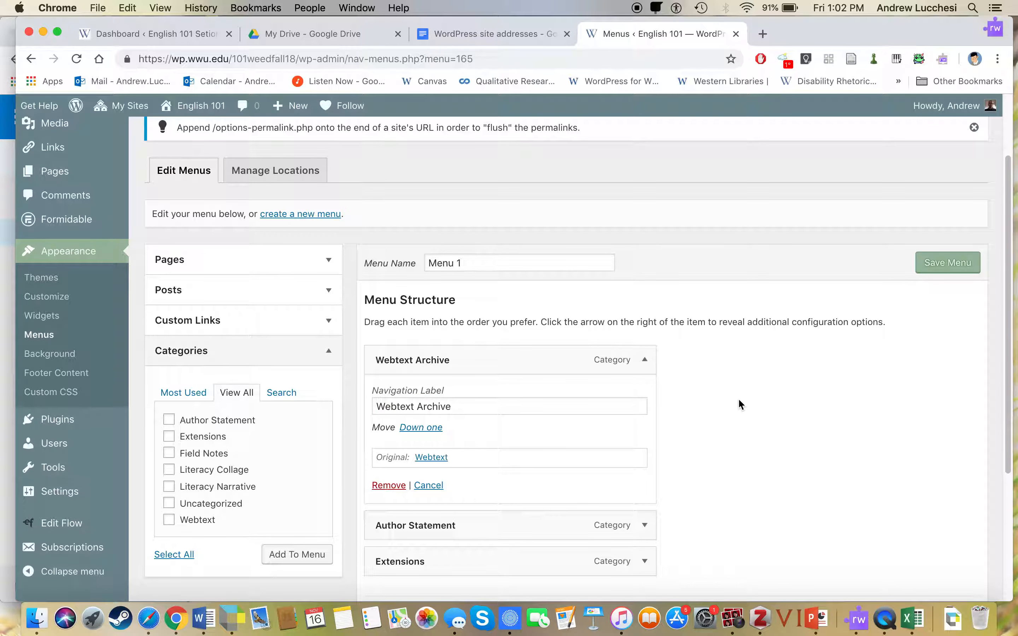
{"action": "scroll", "coordinate": [726, 461], "scroll_direction": "down", "scroll_amount": 3}
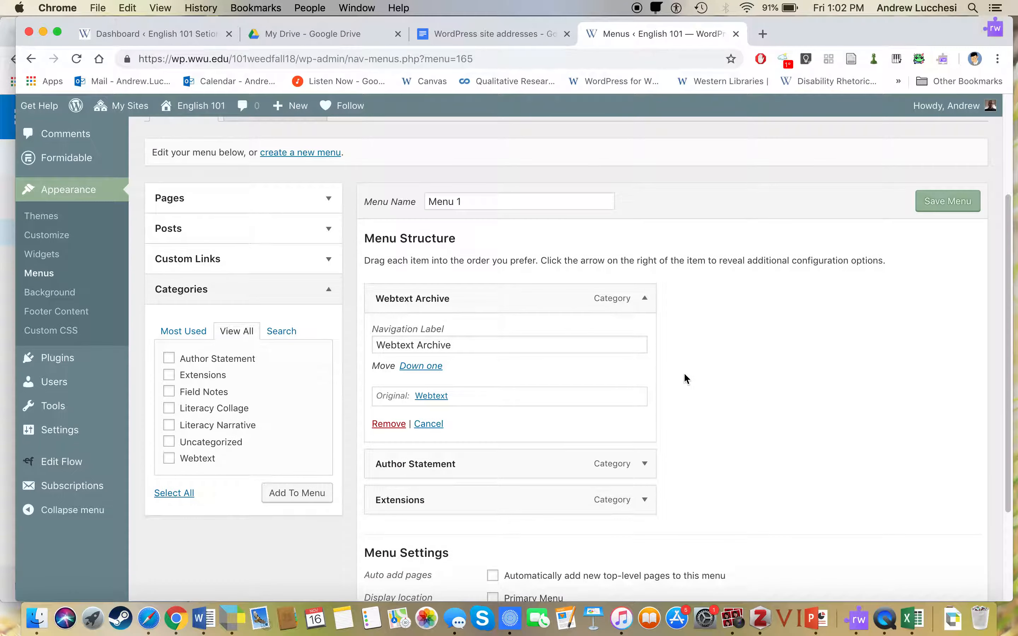
{"action": "left_click", "coordinate": [643, 302]}
Step: Change the Author Statement item's navigation label to Meet the Authors
{"action": "scroll", "coordinate": [689, 376], "scroll_direction": "down", "scroll_amount": 1}
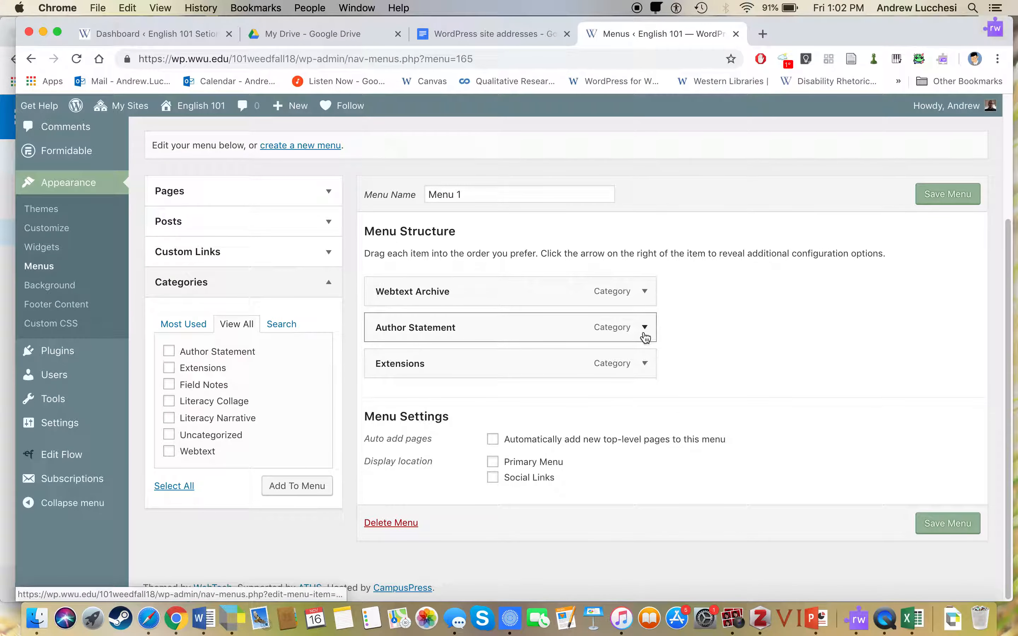
{"action": "left_click", "coordinate": [644, 331]}
{"action": "left_click_drag", "start_coordinate": [378, 389], "coordinate": [339, 380]}
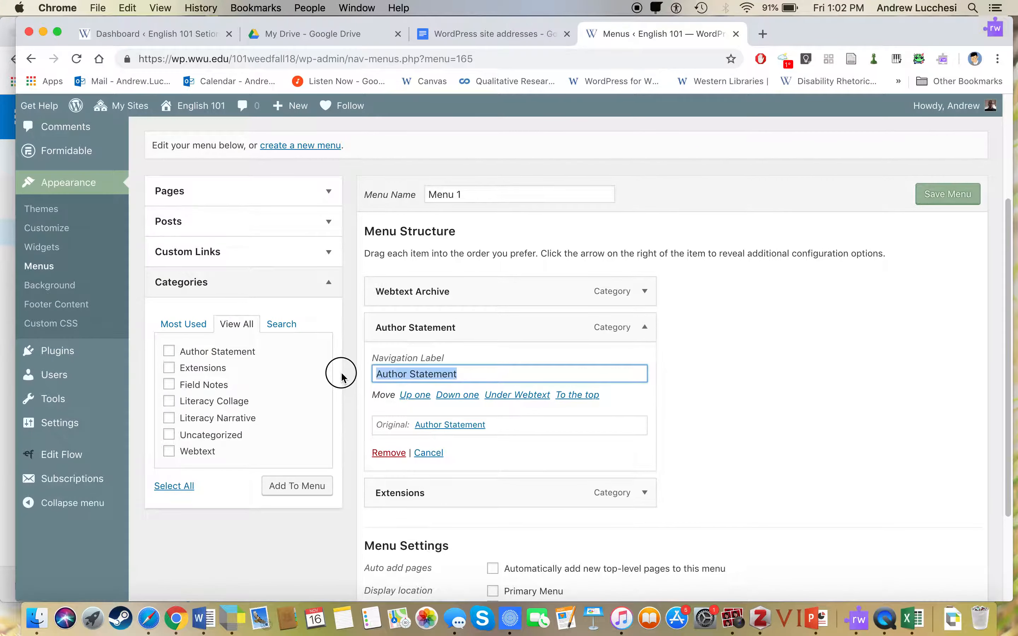
{"action": "type", "text": "Meet the Authors"}
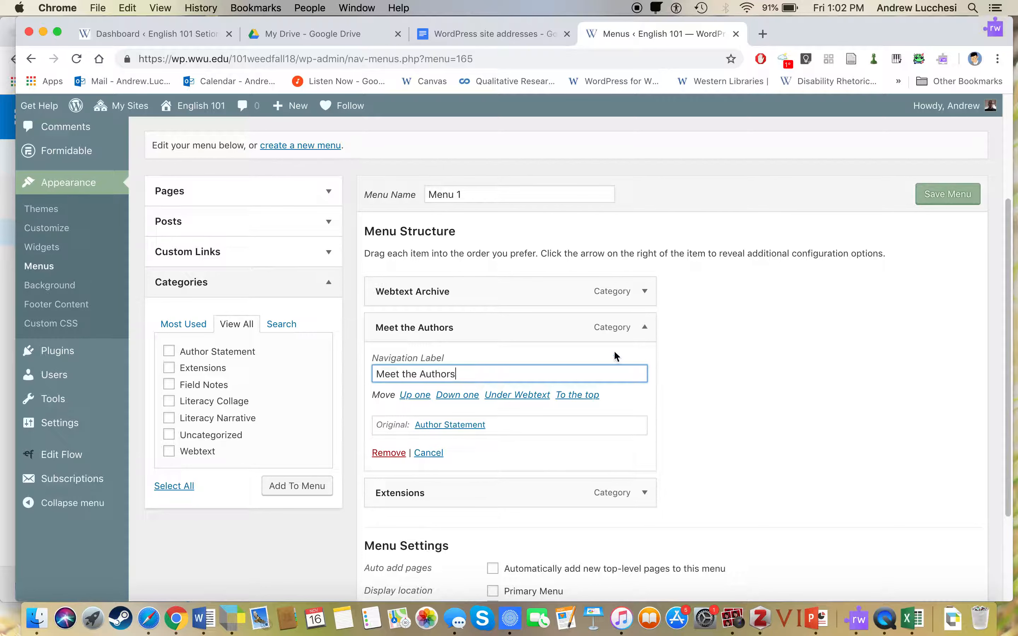
{"action": "left_click", "coordinate": [645, 328]}
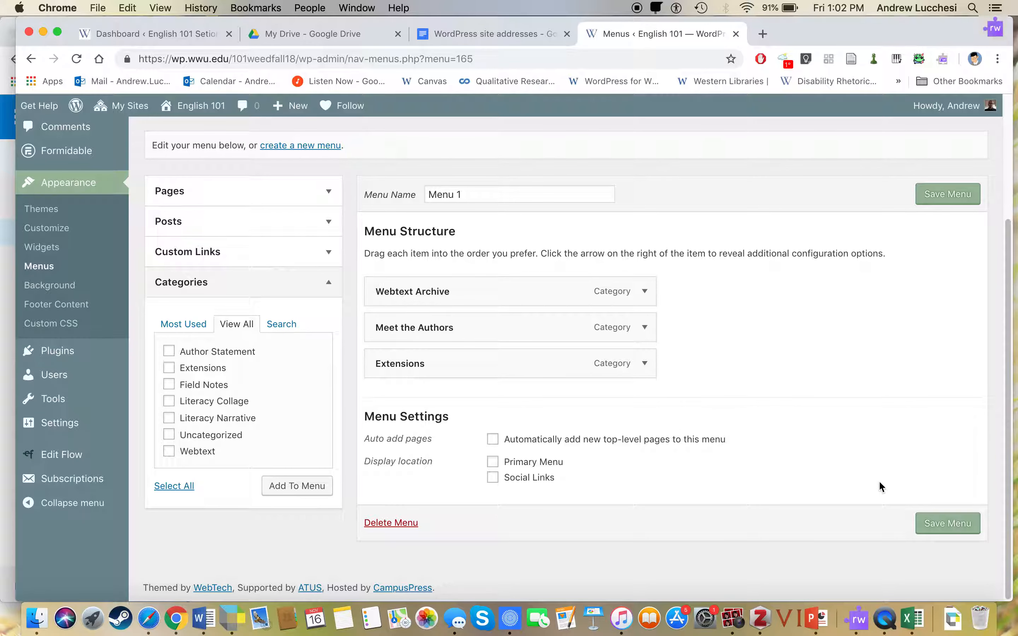
Step: Save Menu 1, open the English 101 site in a separate browser tab and reload it to check the navigation
{"action": "left_click", "coordinate": [937, 524]}
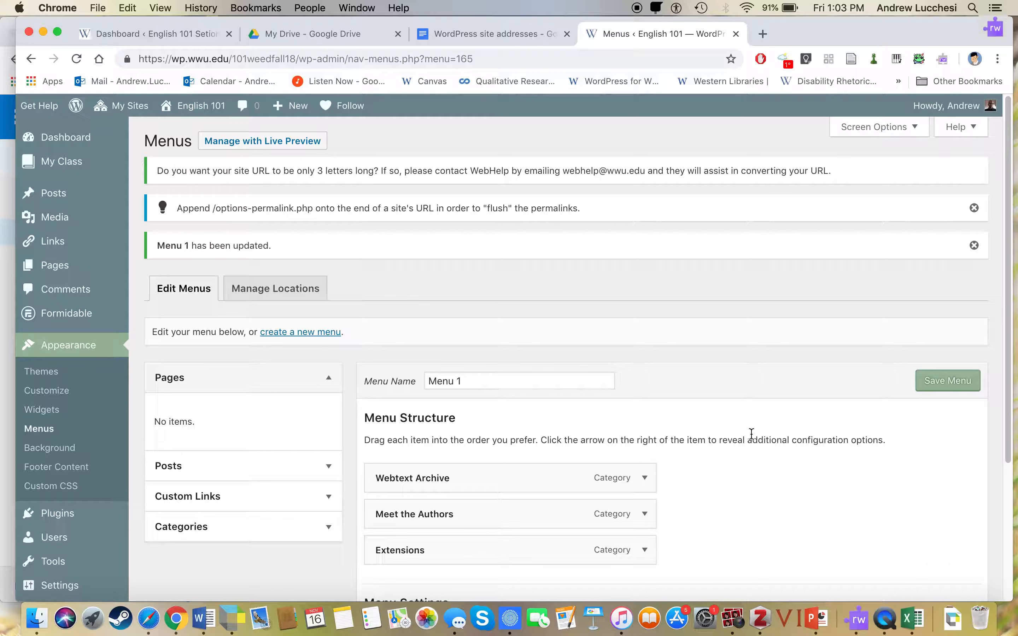
{"action": "mouse_move", "coordinate": [197, 106]}
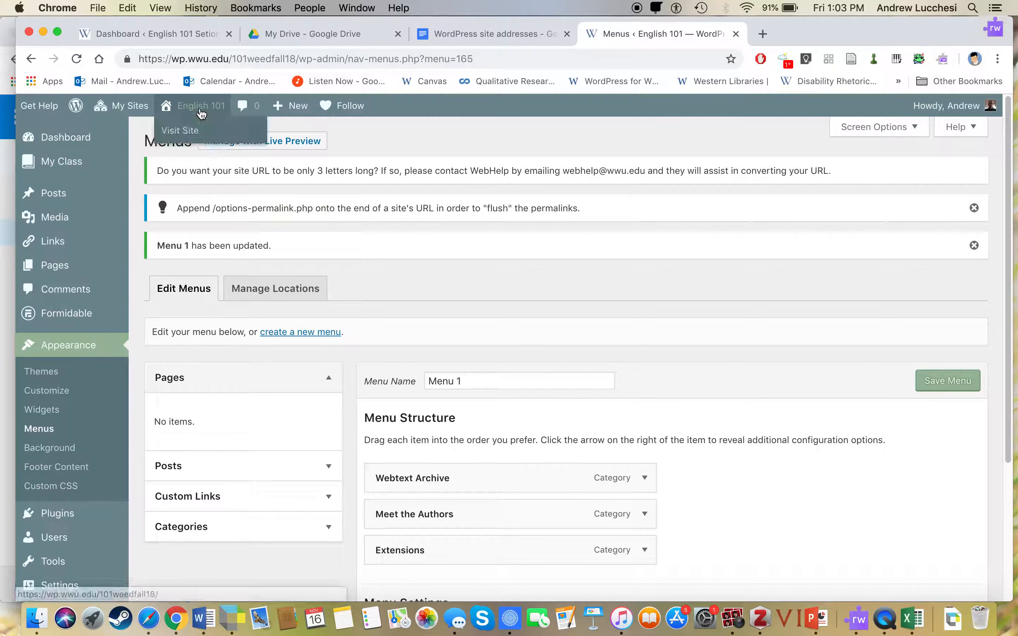
{"action": "right_click", "coordinate": [188, 130]}
{"action": "left_click", "coordinate": [223, 138]}
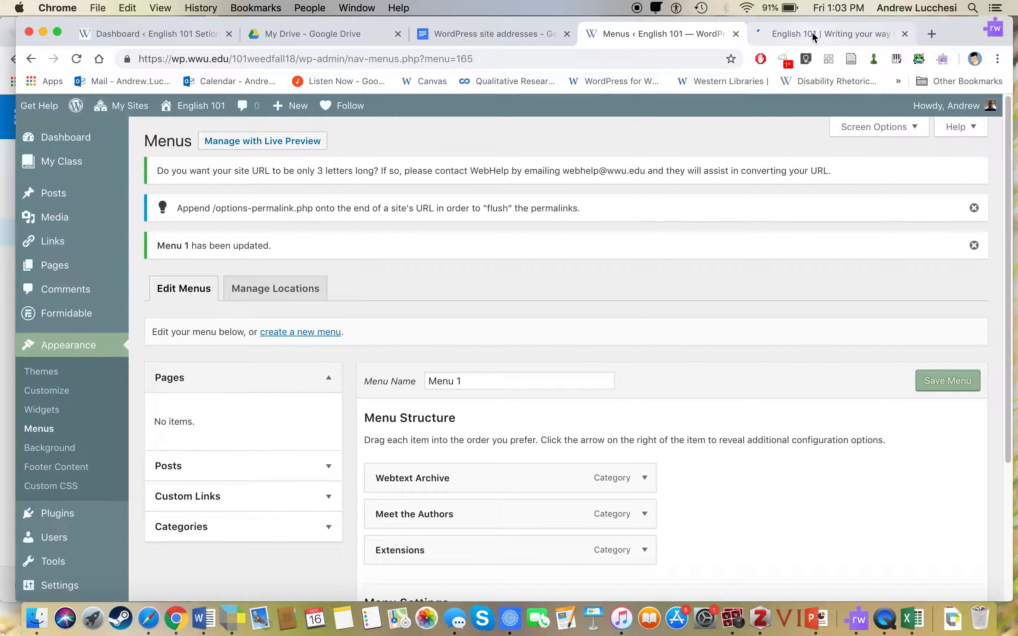
{"action": "left_click", "coordinate": [812, 33]}
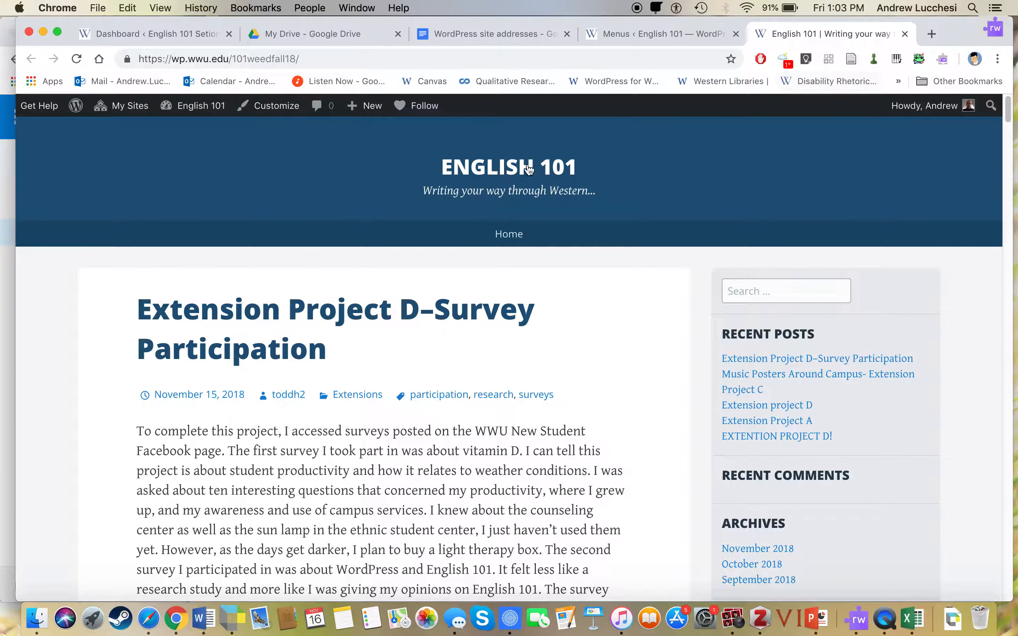
{"action": "left_click", "coordinate": [75, 59]}
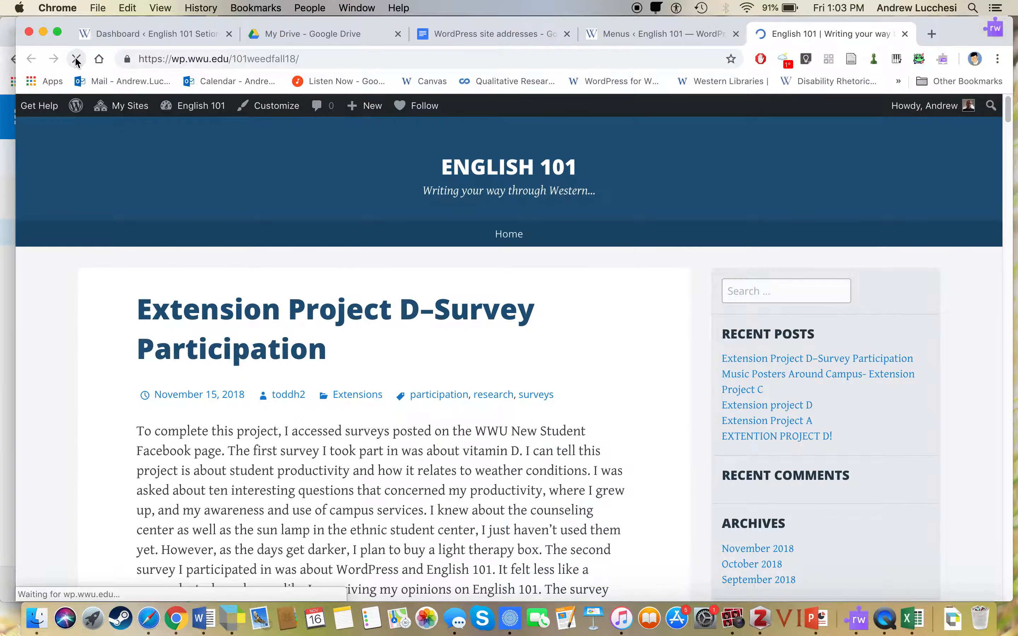
Step: Assign Menu 1 to the Primary Menu display location in its menu settings and save the menu
{"action": "left_click", "coordinate": [678, 35]}
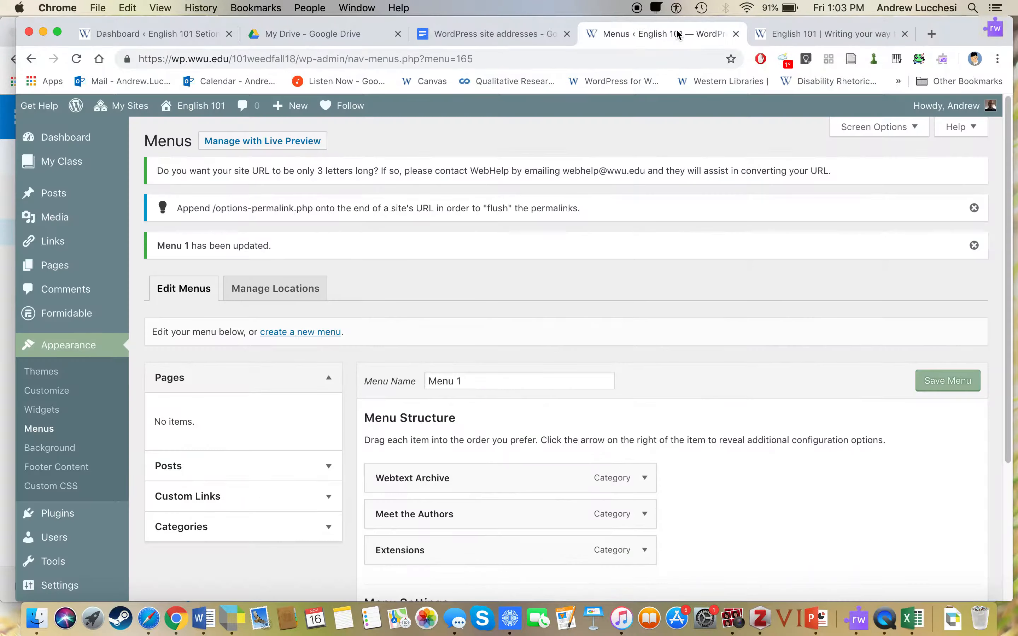
{"action": "scroll", "coordinate": [357, 398], "scroll_direction": "down", "scroll_amount": 2}
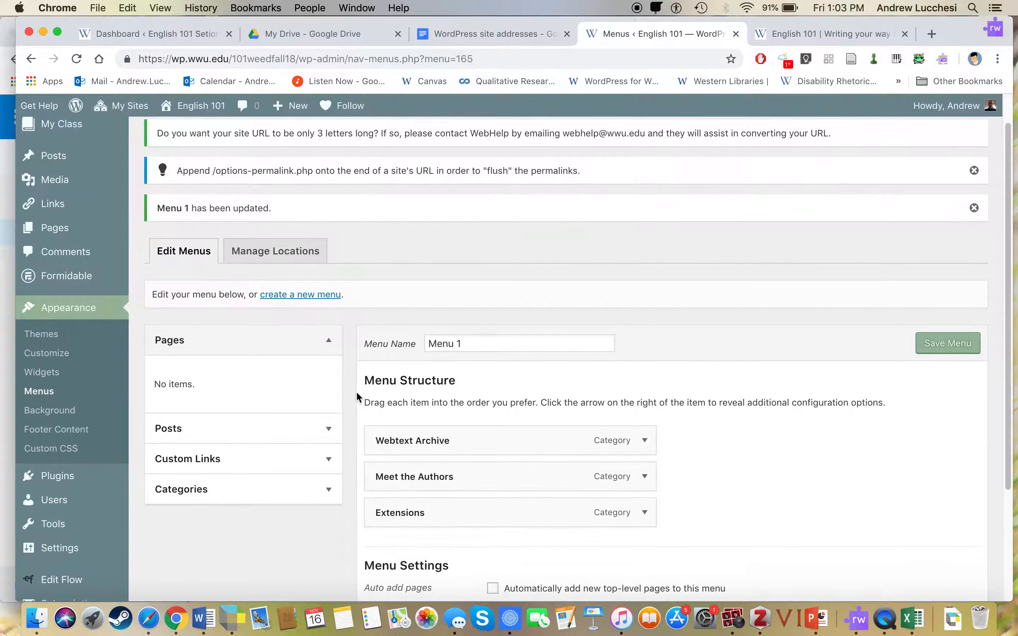
{"action": "scroll", "coordinate": [355, 390], "scroll_direction": "down", "scroll_amount": 3}
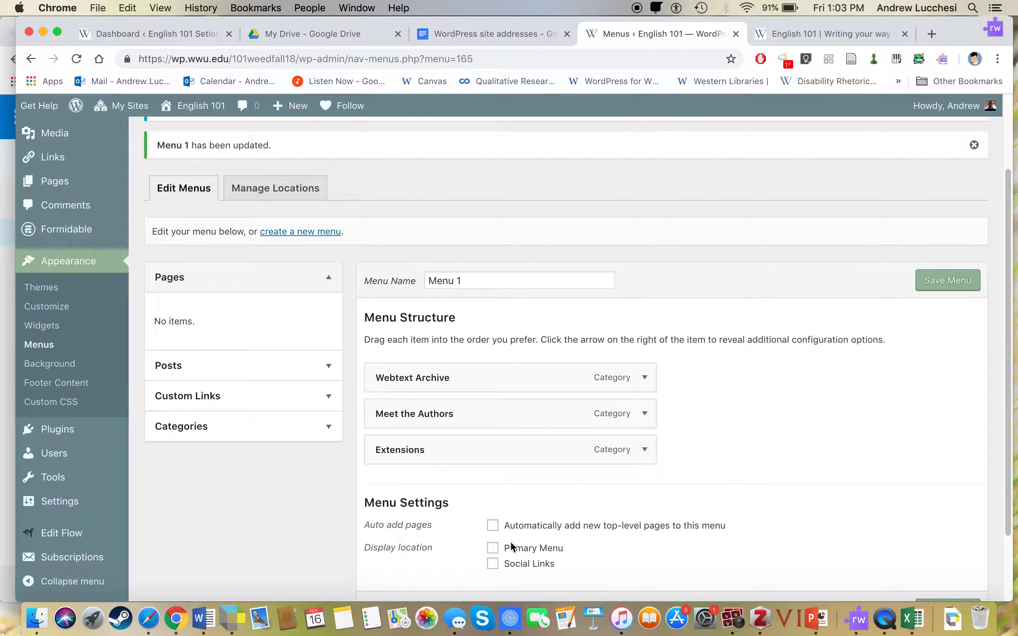
{"action": "left_click", "coordinate": [493, 548]}
{"action": "scroll", "coordinate": [763, 534], "scroll_direction": "down", "scroll_amount": 3}
{"action": "left_click", "coordinate": [944, 537]}
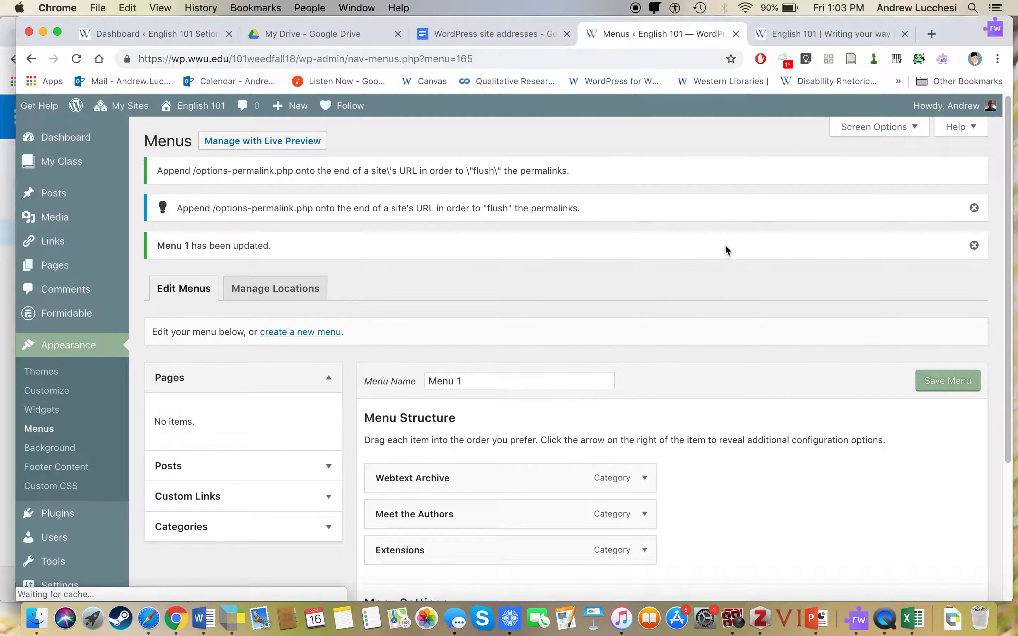
Step: Check the navigation bar on the English 101 site by opening its Webtext Archive and Extensions links
{"action": "left_click", "coordinate": [809, 32]}
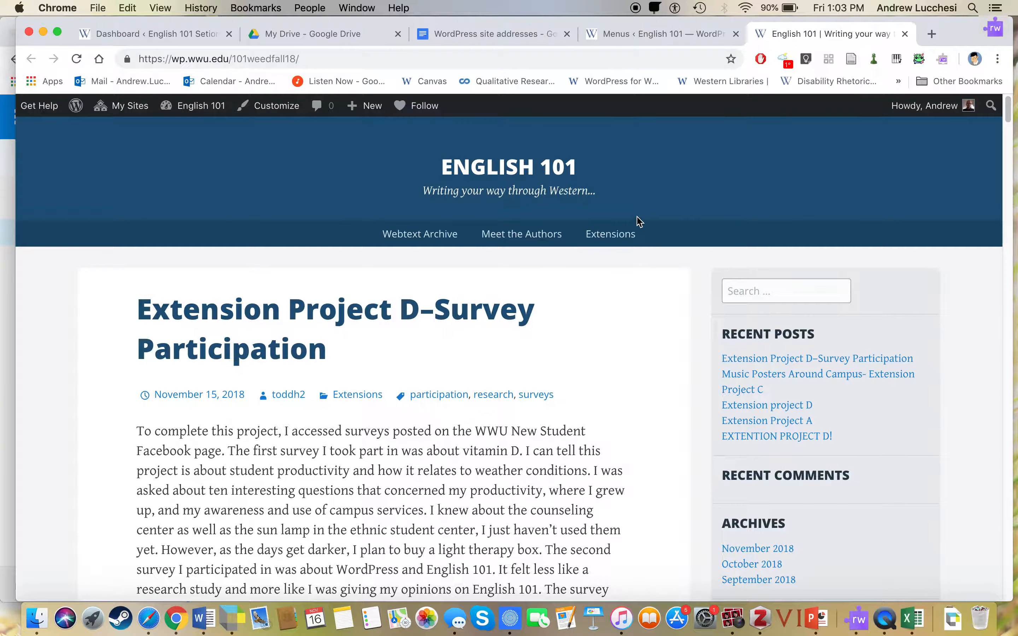
{"action": "left_click", "coordinate": [402, 235]}
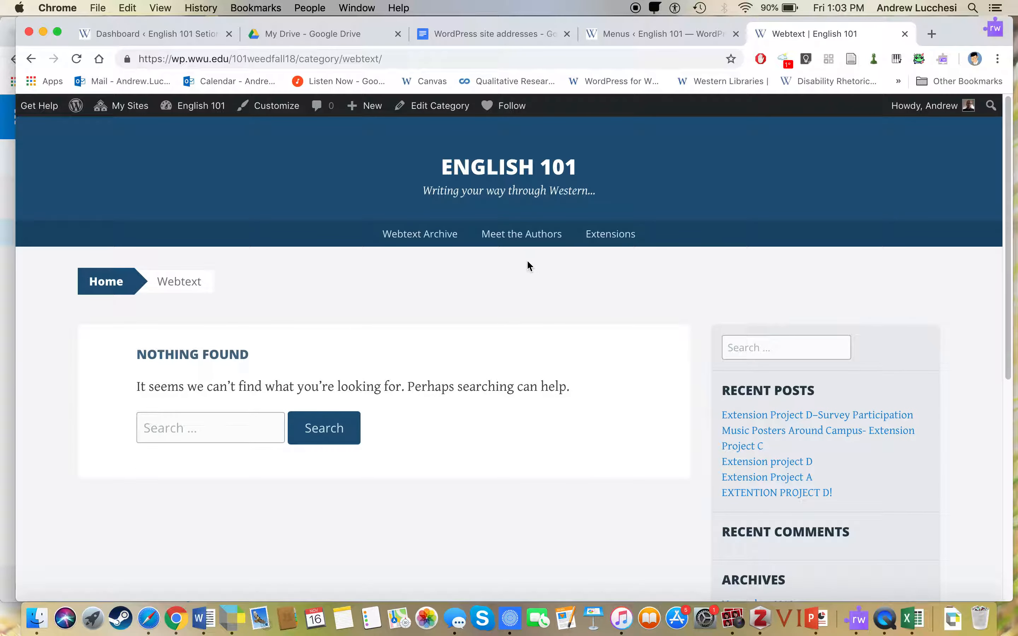
{"action": "left_click", "coordinate": [595, 245]}
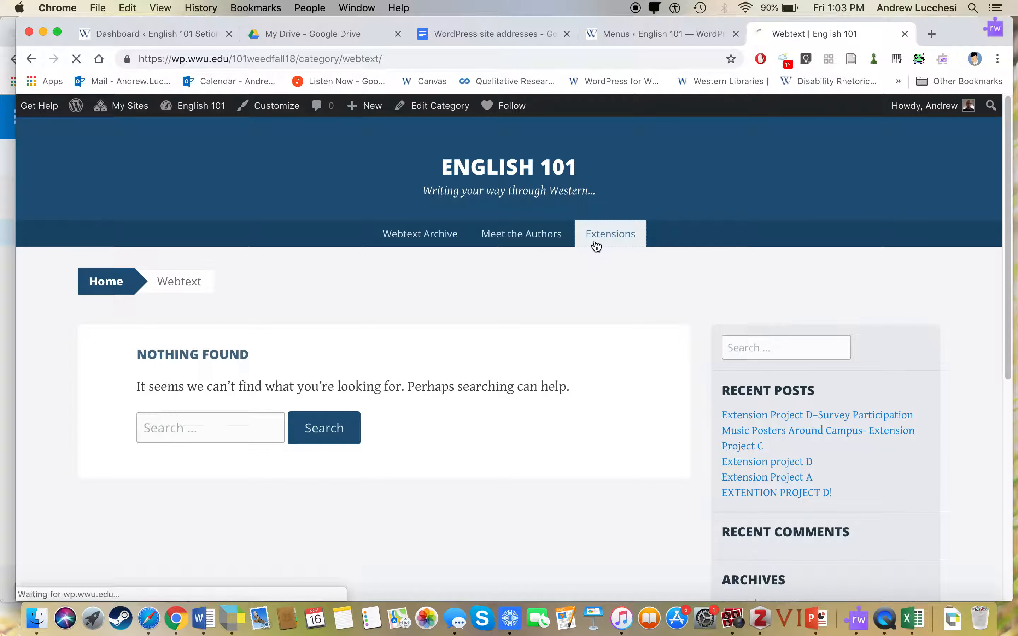